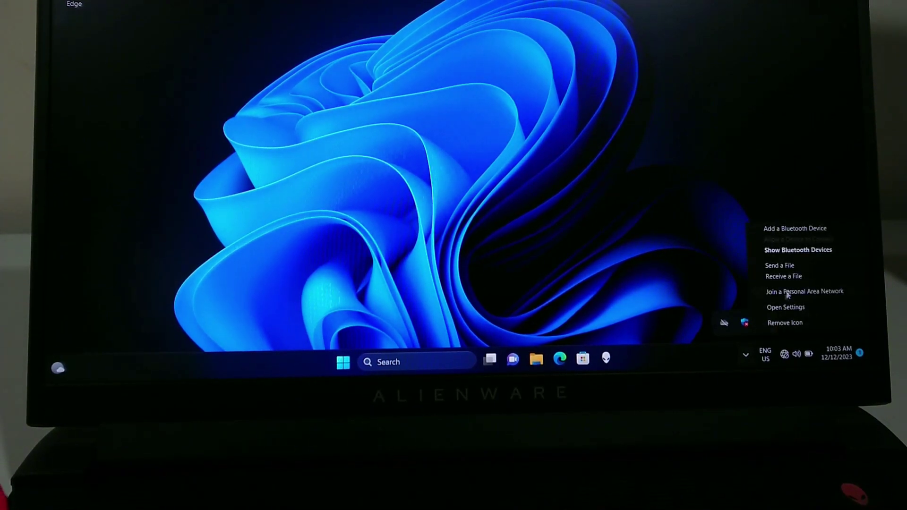
# Open the Bluetooth & devices page showing the Add device option.
pyautogui.click(820, 229)
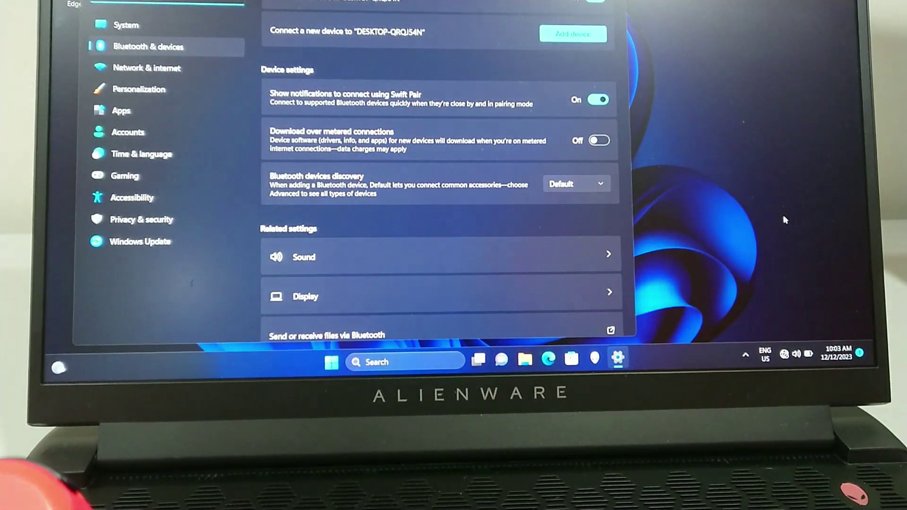
# Add a Bluetooth device and pair the Joy-Con (L) controller.
pyautogui.click(564, 37)
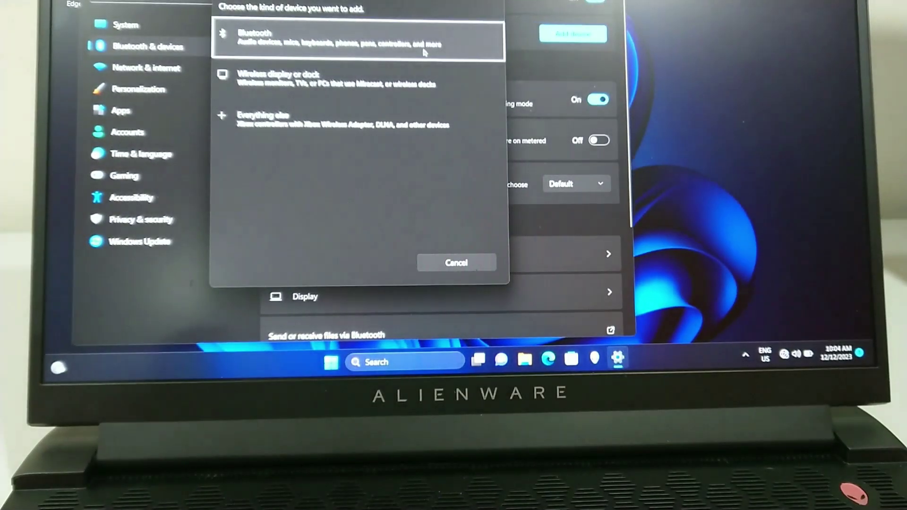
pyautogui.click(424, 52)
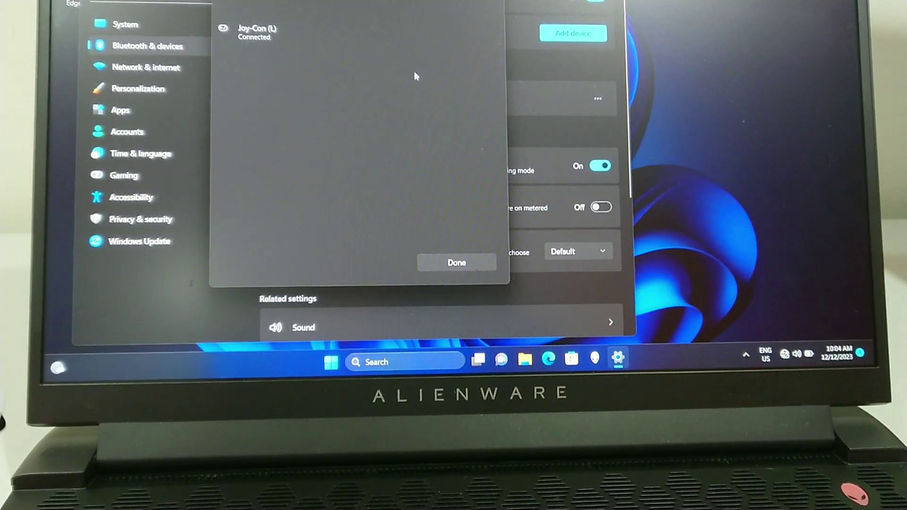
pyautogui.click(471, 263)
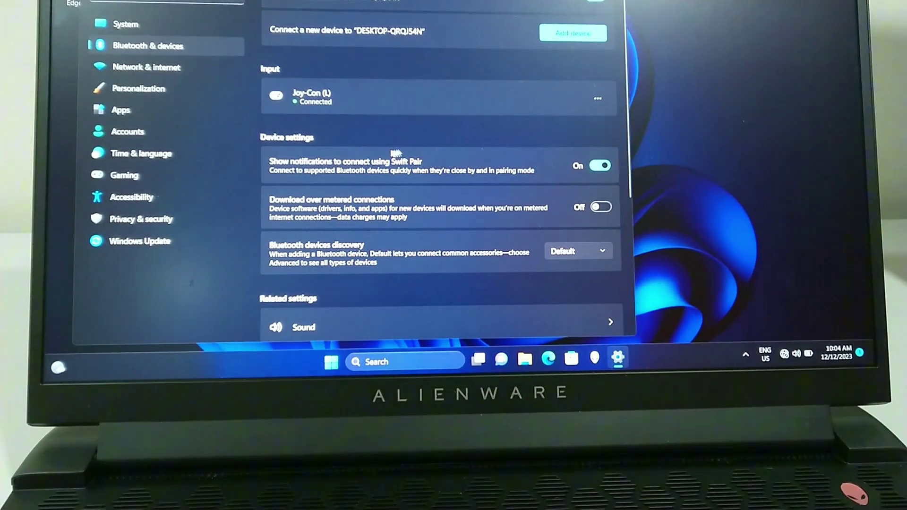
# Add another Bluetooth device, pairing Joy-Con (R) alongside Joy-Con (L).
pyautogui.click(555, 43)
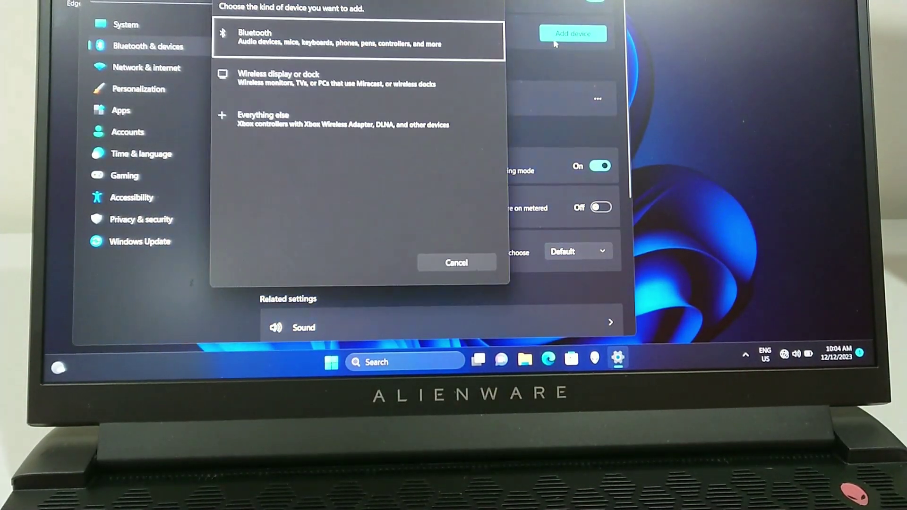
pyautogui.click(423, 47)
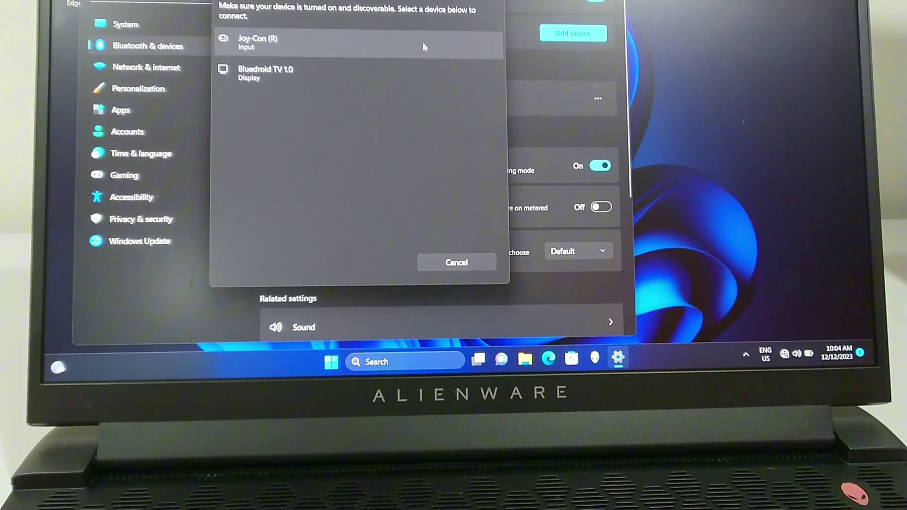
pyautogui.click(388, 49)
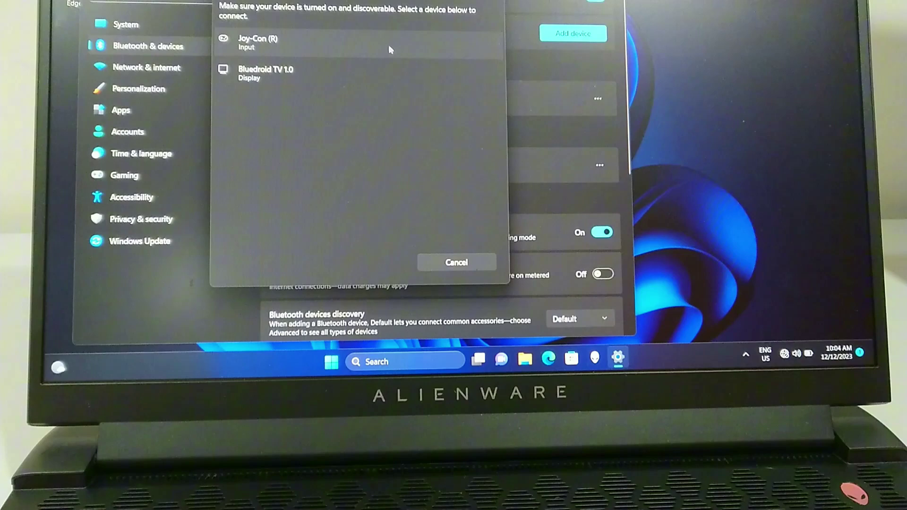
pyautogui.click(475, 266)
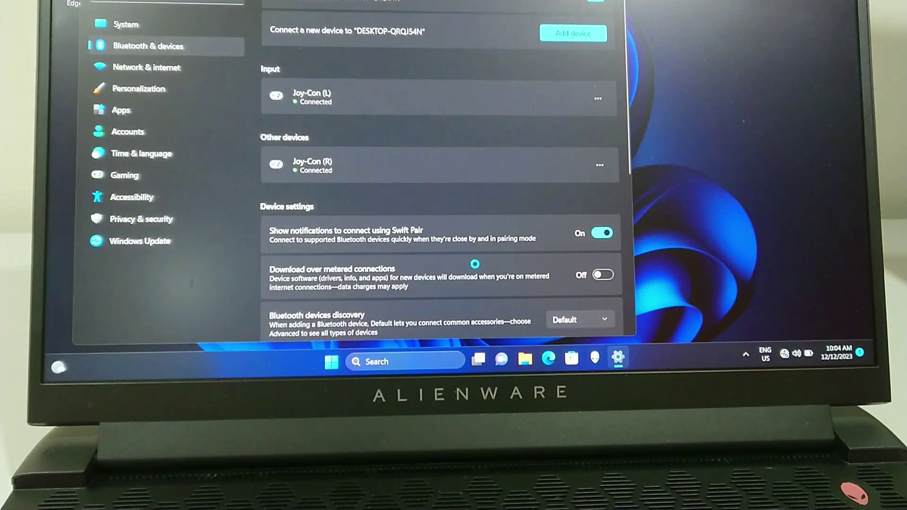